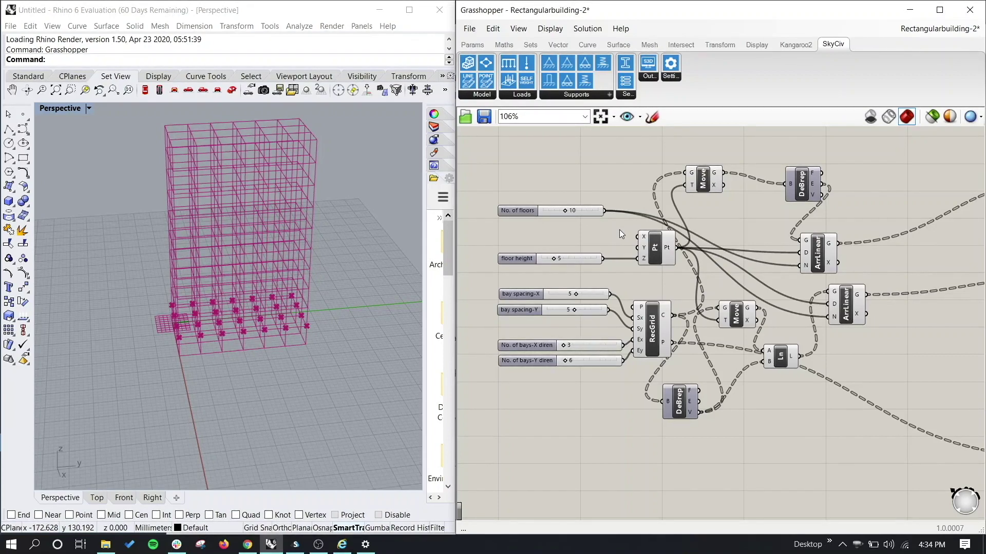
Orbit the Perspective view around the 10-storey frame wireframe, then return to Grasshopper.
{"action": "right_click_drag", "start_coordinate": [345, 276], "coordinate": [178, 307]}
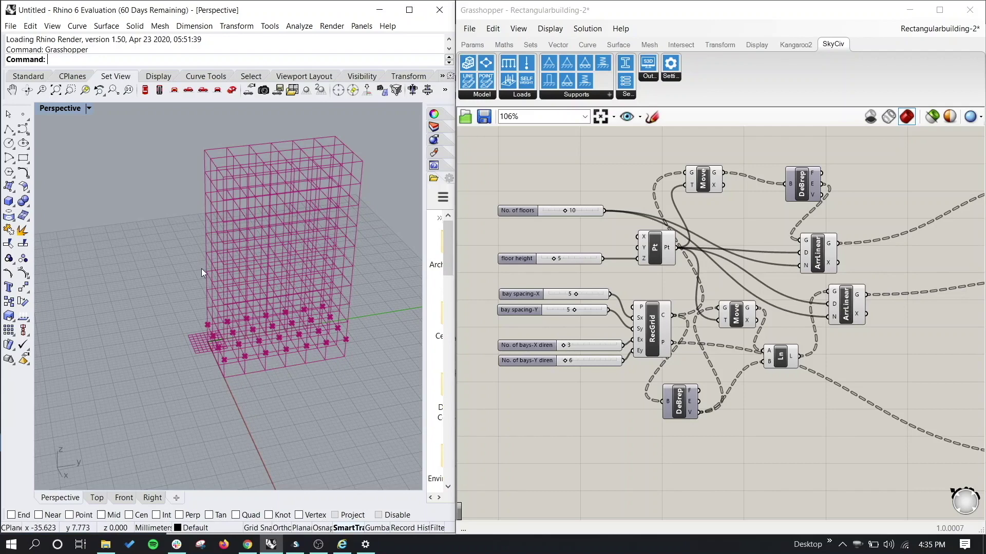
{"action": "left_click", "coordinate": [830, 47]}
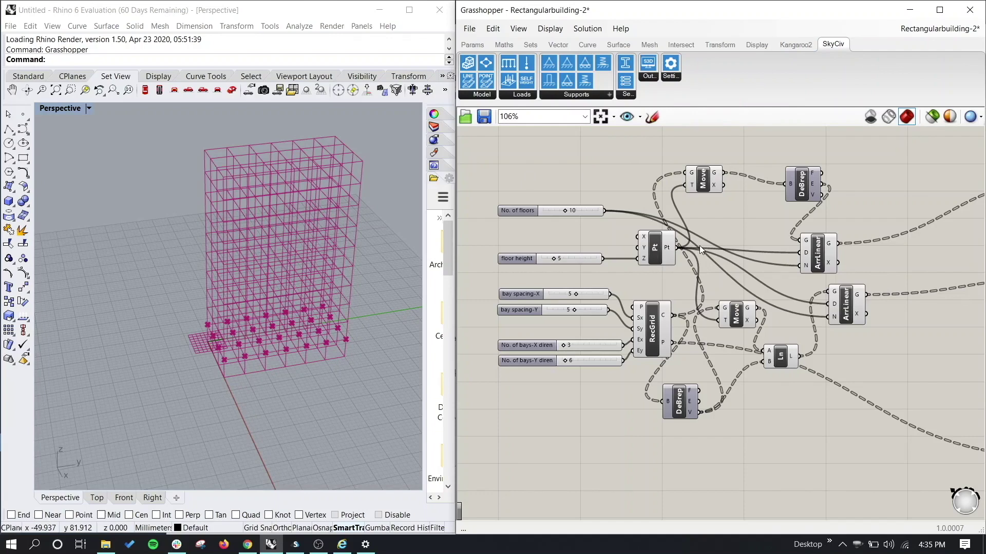
Zoom and pan the canvas to the Line2Beam, Assemble and ModelWriter nodes.
{"action": "scroll", "coordinate": [803, 219], "scroll_direction": "down", "scroll_amount": 2}
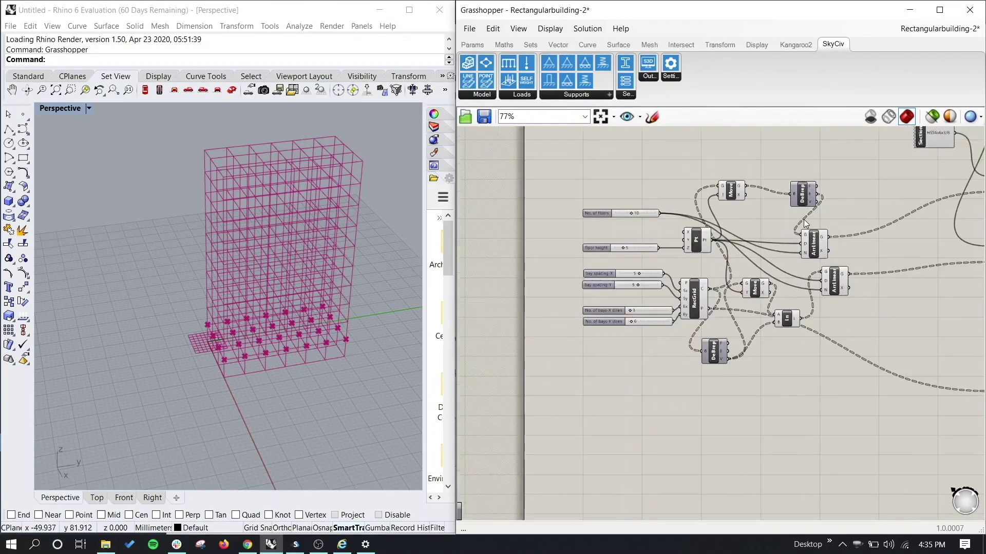
{"action": "scroll", "coordinate": [804, 219], "scroll_direction": "down", "scroll_amount": 2}
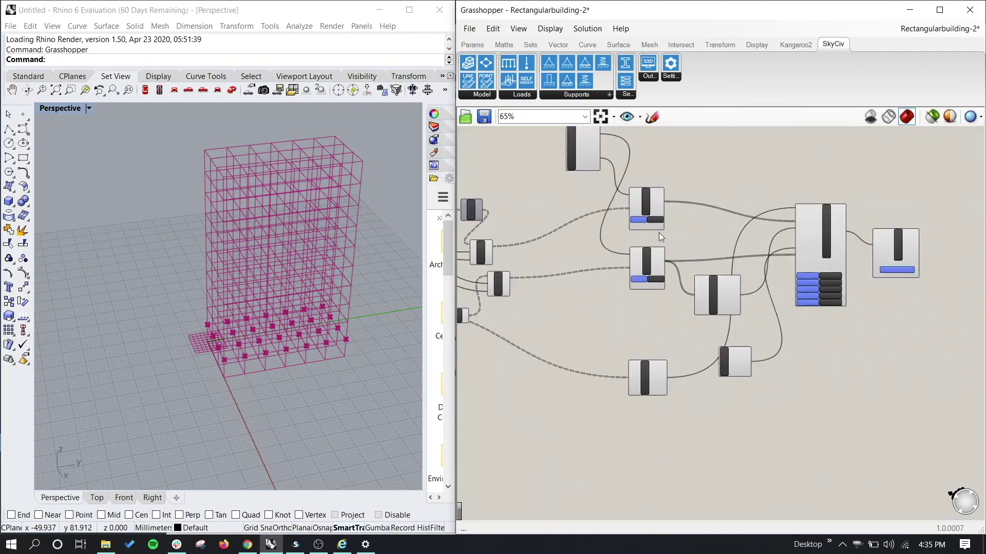
{"action": "right_click_drag", "start_coordinate": [661, 237], "coordinate": [462, 299]}
{"action": "scroll", "coordinate": [680, 269], "scroll_direction": "up", "scroll_amount": 2}
{"action": "scroll", "coordinate": [563, 287], "scroll_direction": "down", "scroll_amount": 1}
{"action": "scroll", "coordinate": [563, 287], "scroll_direction": "up", "scroll_amount": 1}
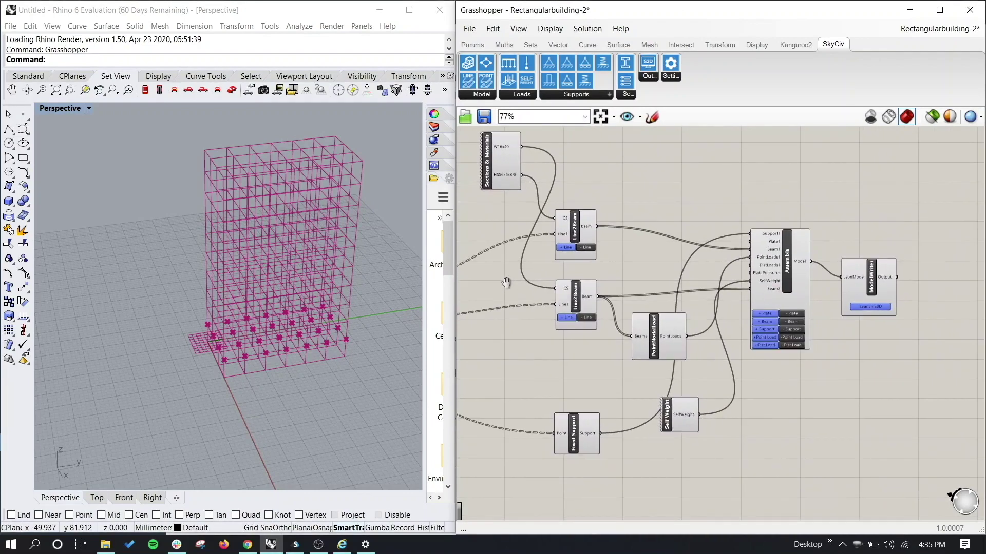
Nudge the Self Weight component slightly up-left near the SkyCiv Assemble inputs.
{"action": "right_click_drag", "start_coordinate": [497, 231], "coordinate": [525, 235]}
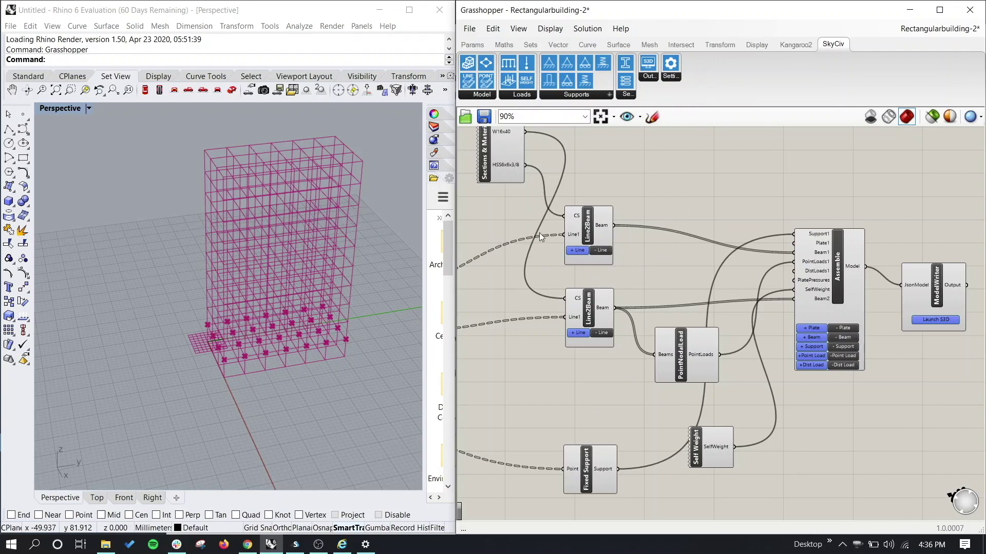
{"action": "left_click", "coordinate": [486, 82]}
{"action": "left_click_drag", "start_coordinate": [709, 450], "coordinate": [696, 438]}
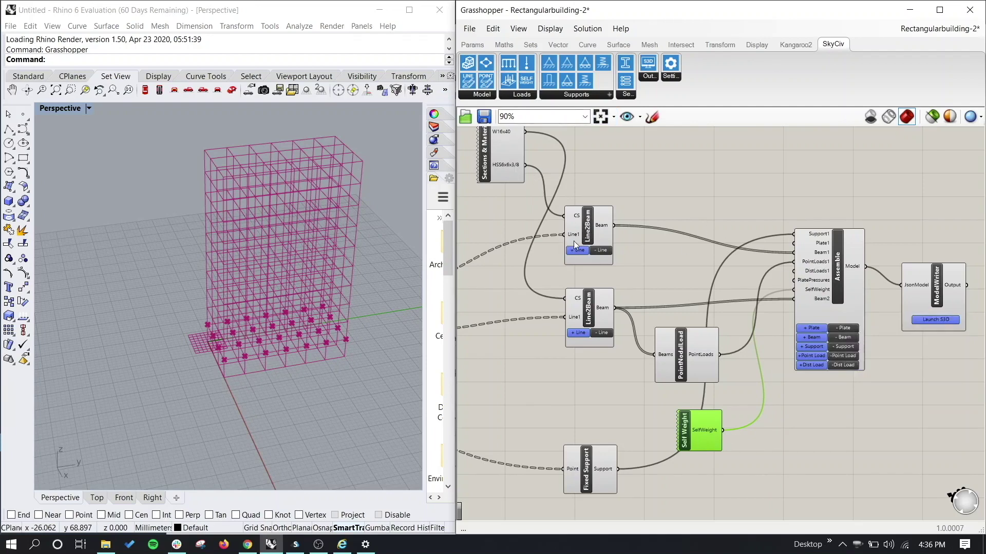
{"action": "scroll", "coordinate": [575, 246], "scroll_direction": "up", "scroll_amount": 2}
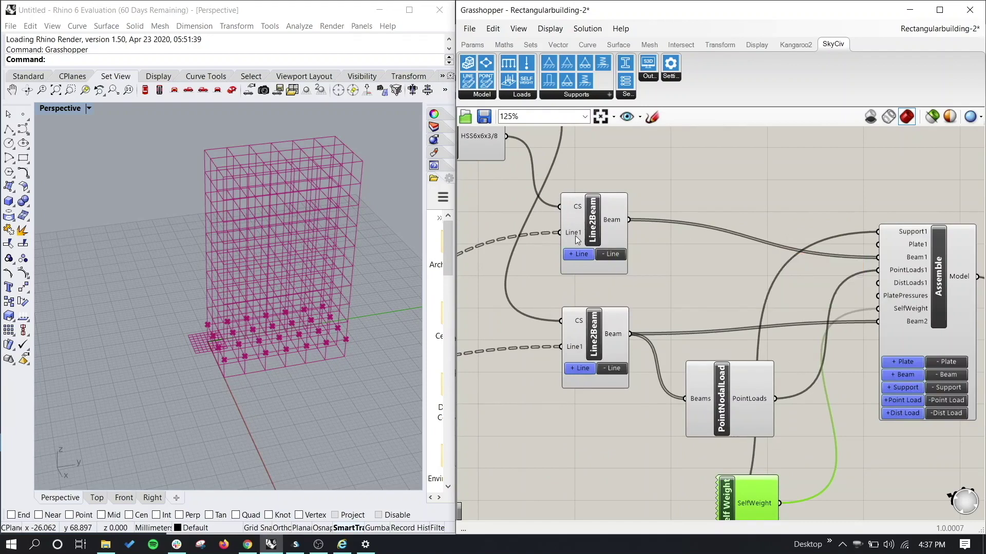
{"action": "scroll", "coordinate": [555, 233], "scroll_direction": "down", "scroll_amount": 1}
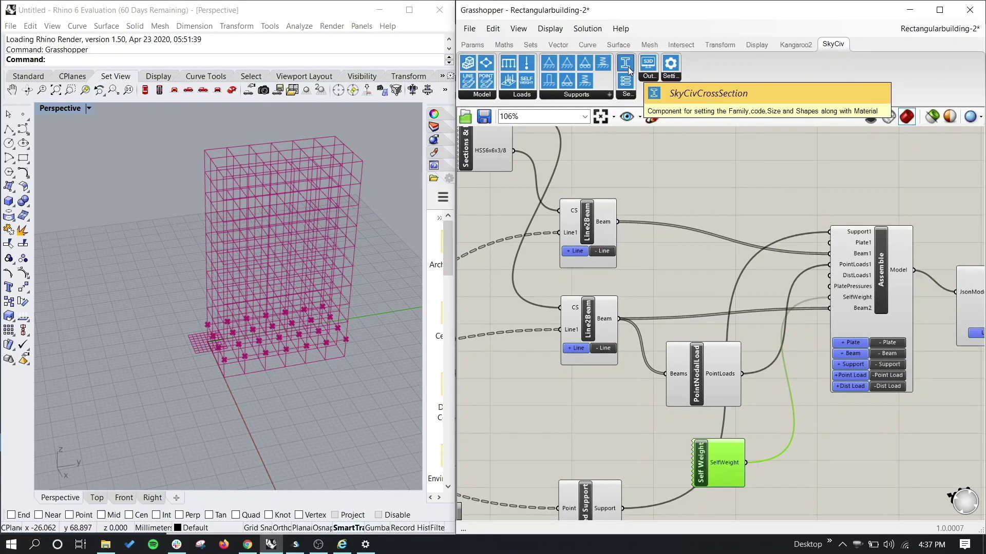
{"action": "mouse_move", "coordinate": [577, 214]}
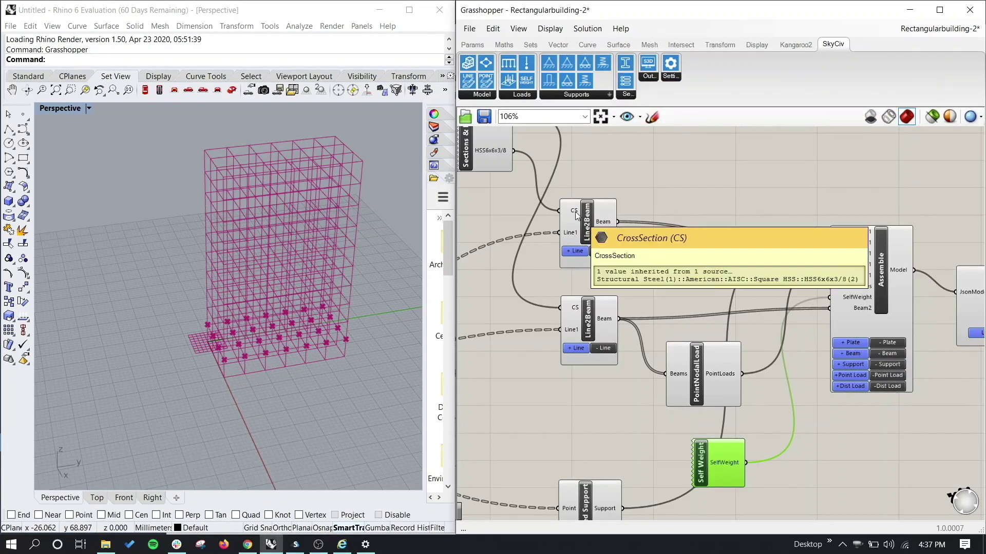
{"action": "right_click_drag", "start_coordinate": [606, 195], "coordinate": [622, 220]}
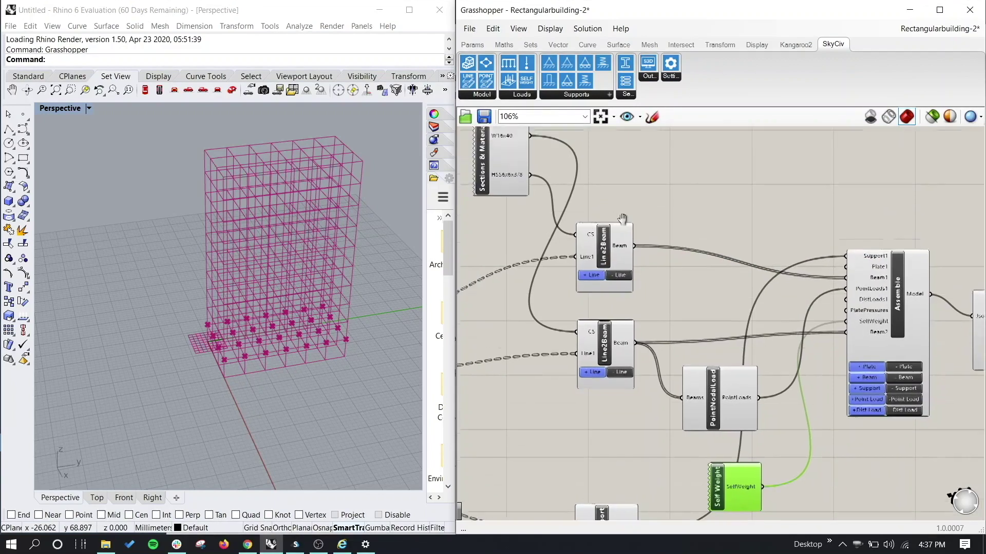
{"action": "scroll", "coordinate": [612, 206], "scroll_direction": "up", "scroll_amount": 5}
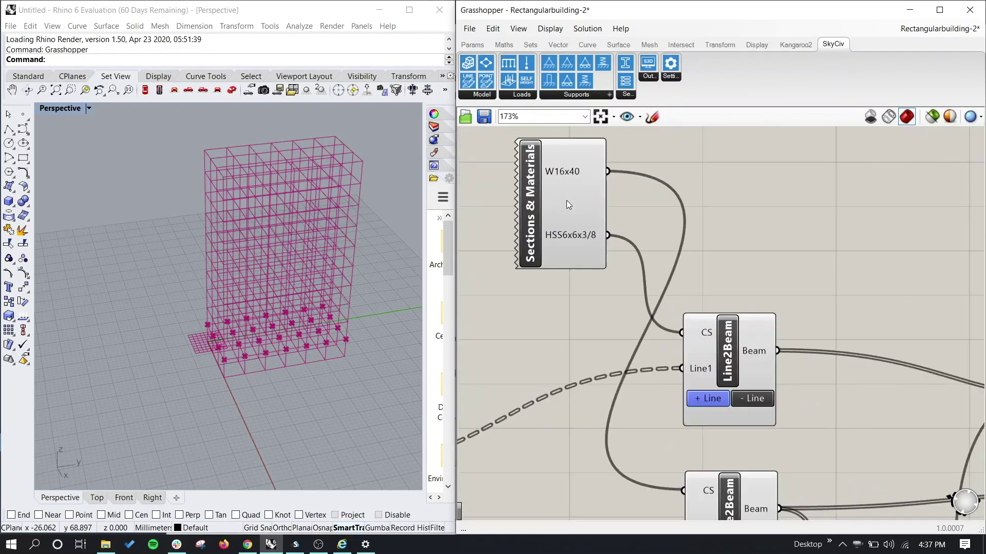
{"action": "left_click", "coordinate": [583, 183]}
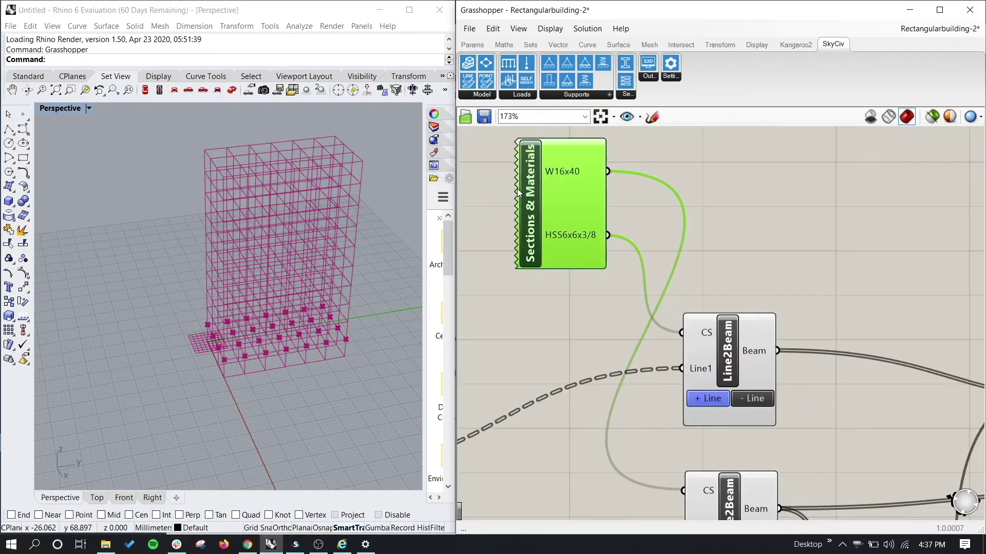
{"action": "scroll", "coordinate": [518, 192], "scroll_direction": "down", "scroll_amount": 1}
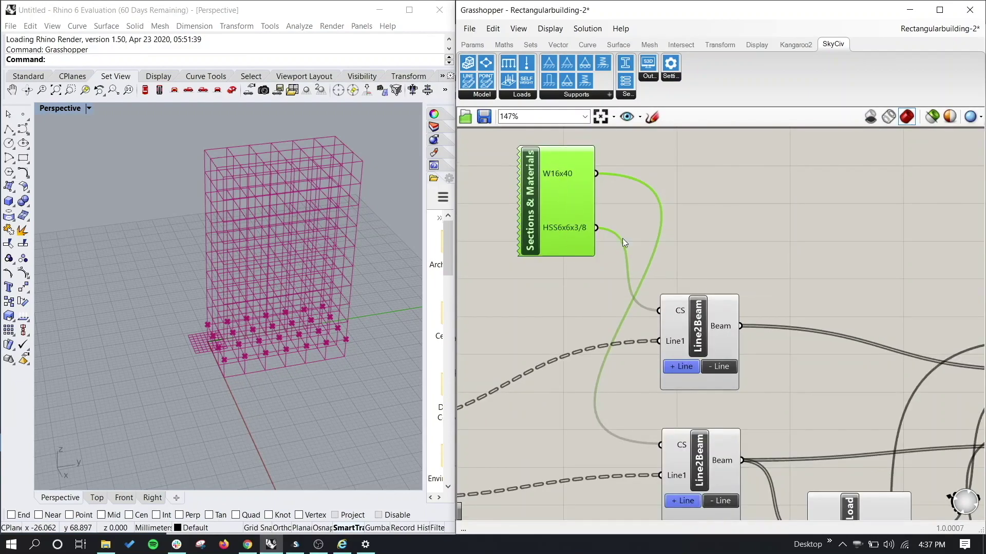
{"action": "scroll", "coordinate": [622, 238], "scroll_direction": "down", "scroll_amount": 2}
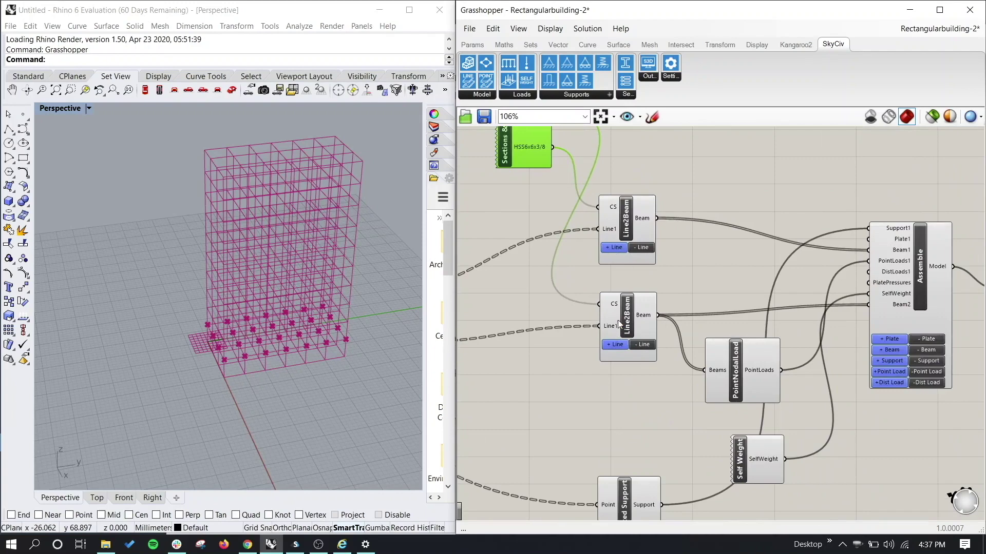
{"action": "scroll", "coordinate": [643, 330], "scroll_direction": "down", "scroll_amount": 1}
{"action": "mouse_move", "coordinate": [643, 330]}
{"action": "right_mouse_down"}
{"action": "mouse_move", "coordinate": [642, 360]}
{"action": "mouse_move", "coordinate": [641, 311]}
{"action": "right_mouse_up"}
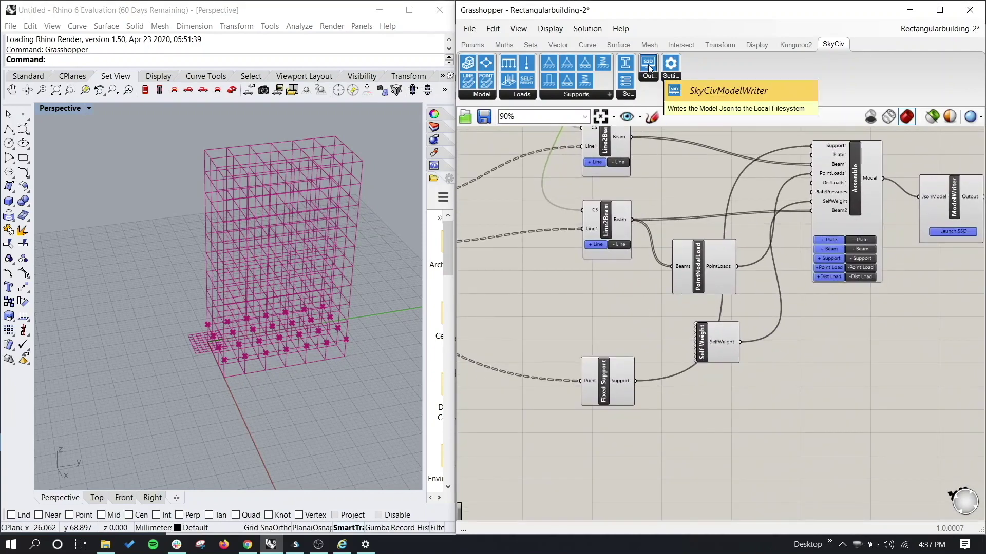
{"action": "right_click_drag", "start_coordinate": [793, 215], "coordinate": [627, 249]}
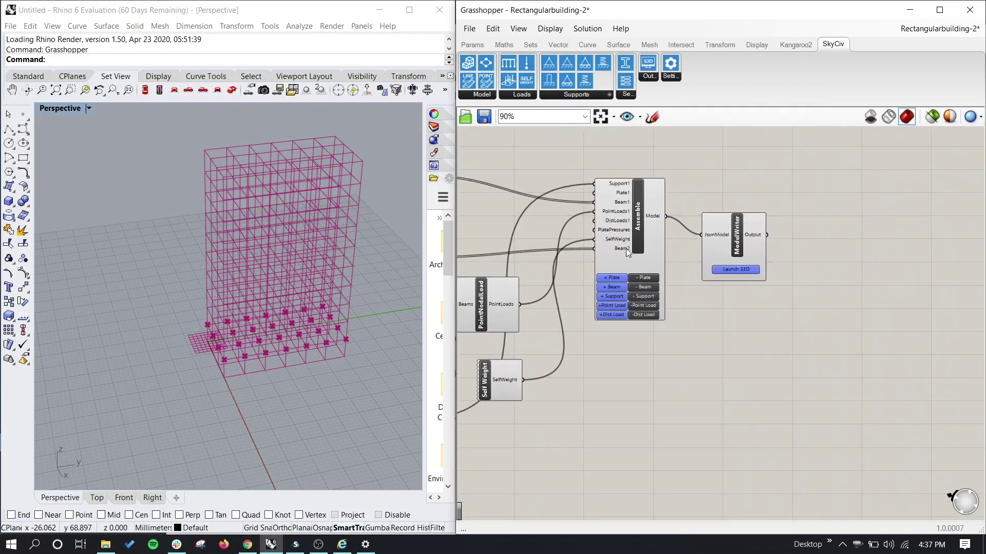
{"action": "scroll", "coordinate": [708, 203], "scroll_direction": "up", "scroll_amount": 3}
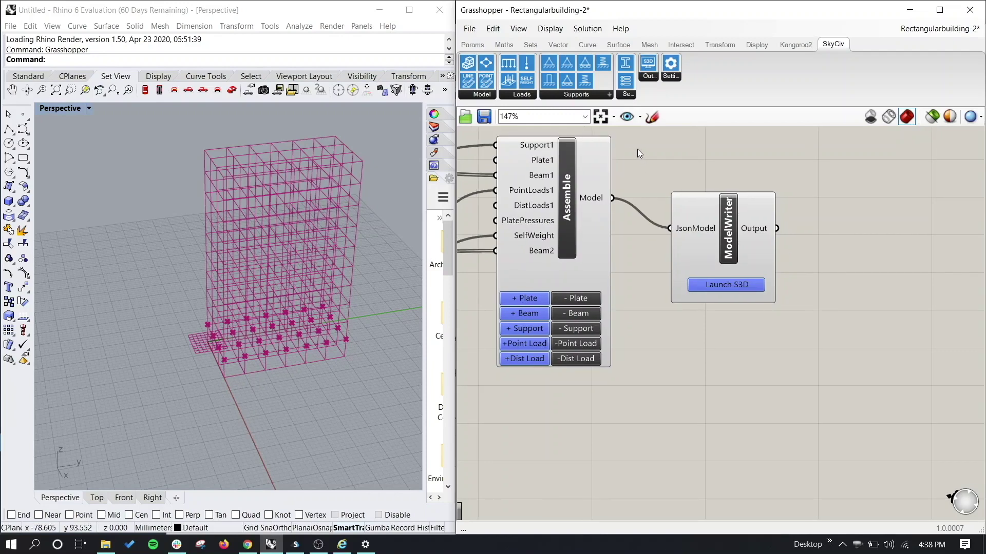
{"action": "scroll", "coordinate": [637, 149], "scroll_direction": "down", "scroll_amount": 3}
{"action": "left_click_drag", "start_coordinate": [720, 158], "coordinate": [766, 180]}
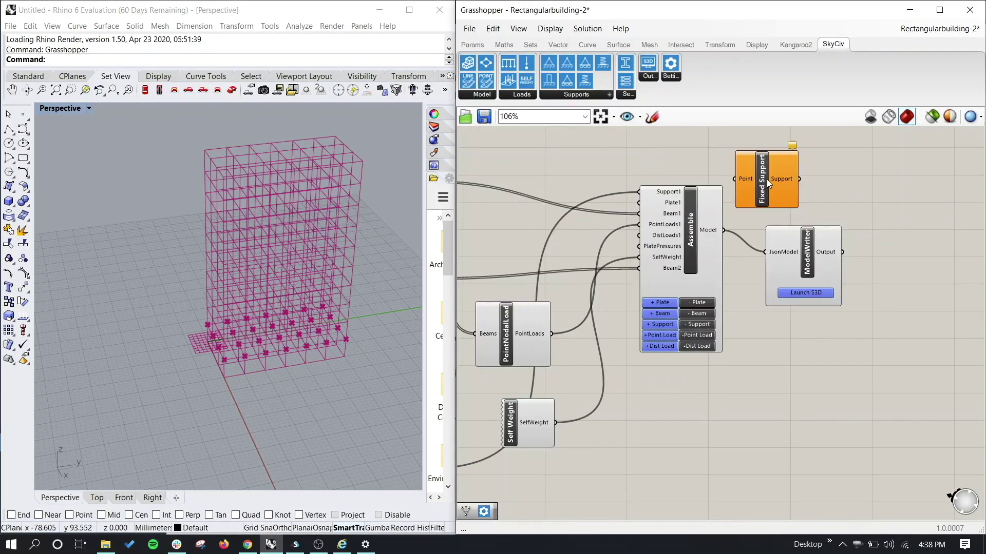
{"action": "left_click_drag", "start_coordinate": [625, 81], "coordinate": [562, 173]}
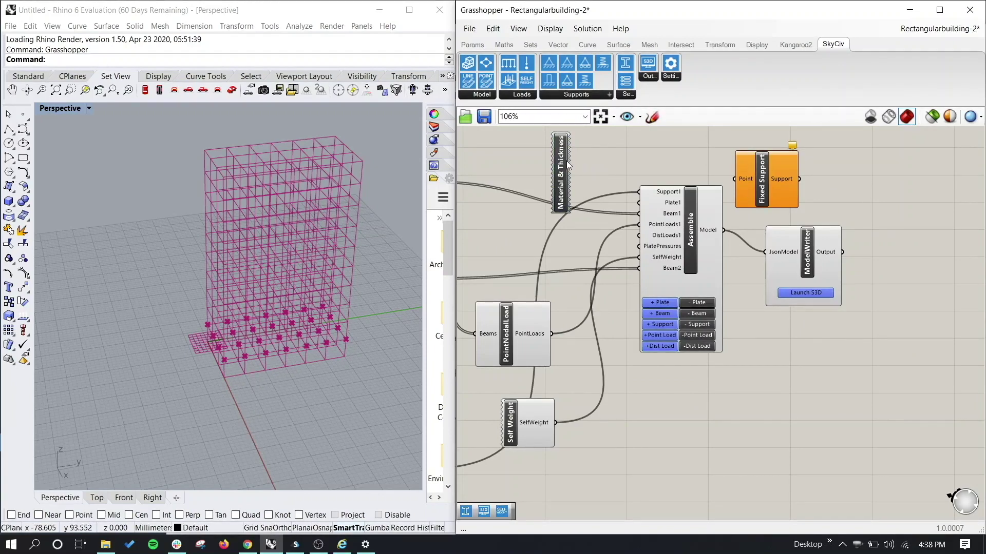
{"action": "double_click", "coordinate": [617, 159]}
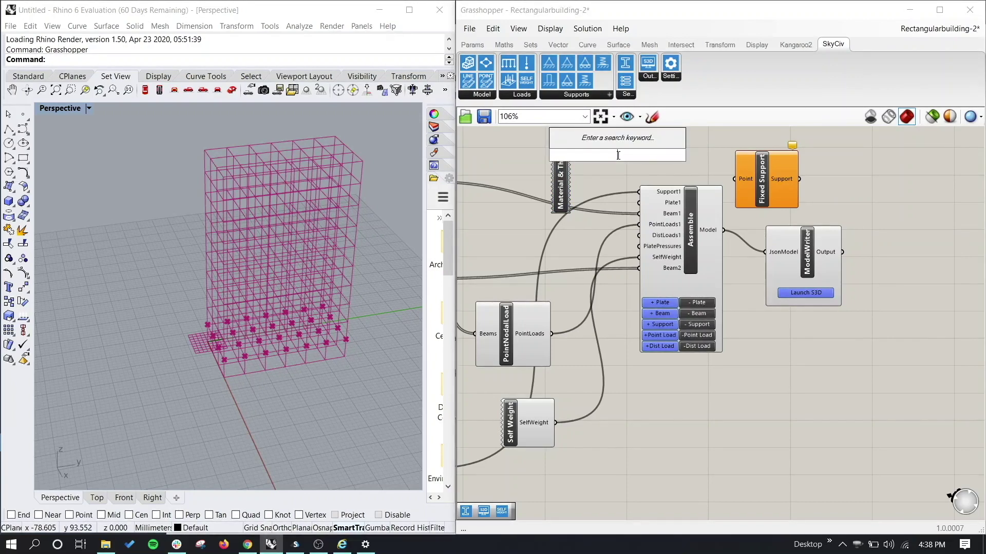
{"action": "type", "text": "line2b"}
{"action": "key", "text": "Return"}
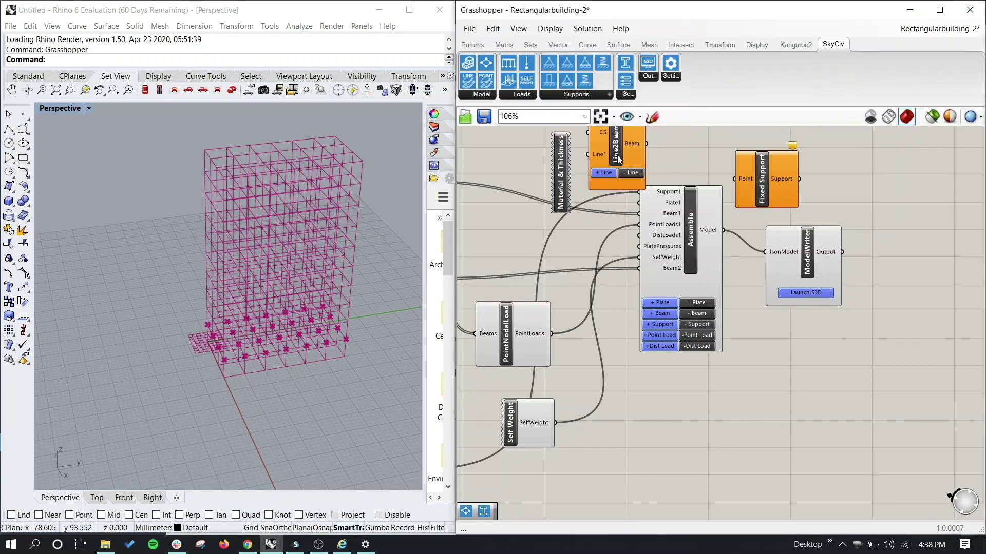
{"action": "left_click_drag", "start_coordinate": [615, 155], "coordinate": [617, 184]}
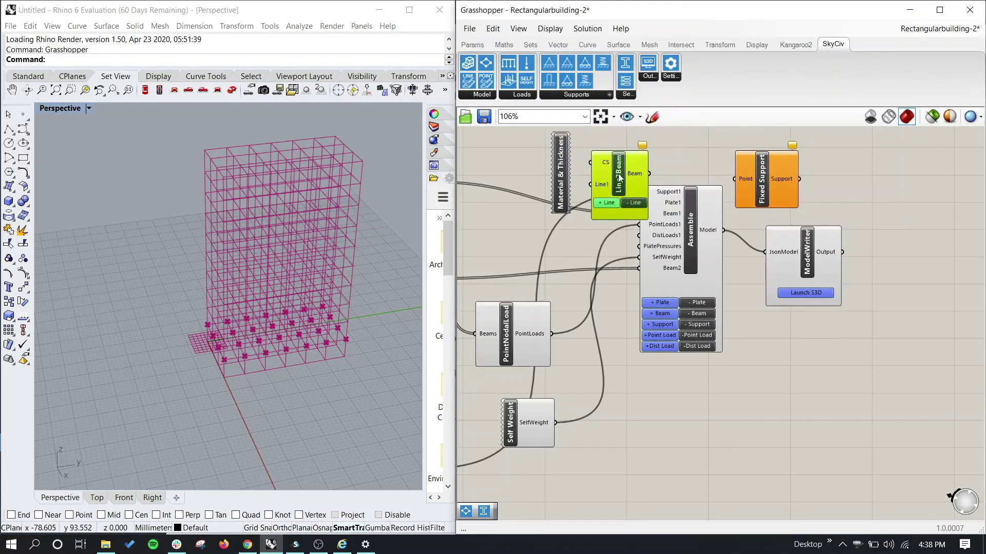
{"action": "left_click", "coordinate": [576, 173]}
{"action": "left_click", "coordinate": [562, 160]}
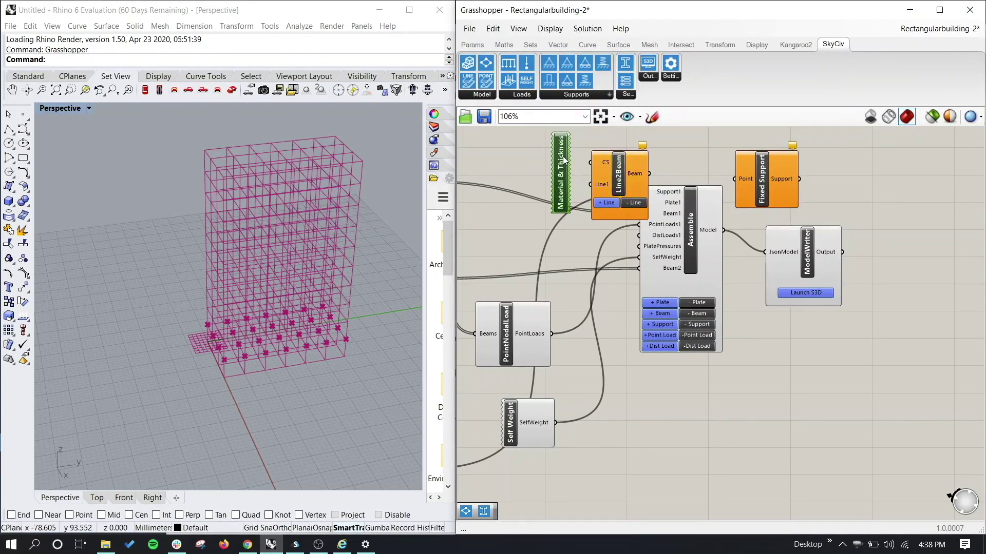
{"action": "right_click", "coordinate": [563, 160]}
{"action": "key", "text": "Escape"}
{"action": "left_click", "coordinate": [765, 175]}
{"action": "right_click", "coordinate": [761, 172]}
{"action": "mouse_move", "coordinate": [775, 243]}
{"action": "key", "text": "Escape"}
{"action": "right_click", "coordinate": [764, 181]}
{"action": "key", "text": "Escape"}
{"action": "right_click", "coordinate": [562, 164]}
{"action": "key", "text": "Escape"}
{"action": "left_click_drag", "start_coordinate": [626, 174], "coordinate": [604, 234]}
{"action": "left_click_drag", "start_coordinate": [770, 168], "coordinate": [672, 224]}
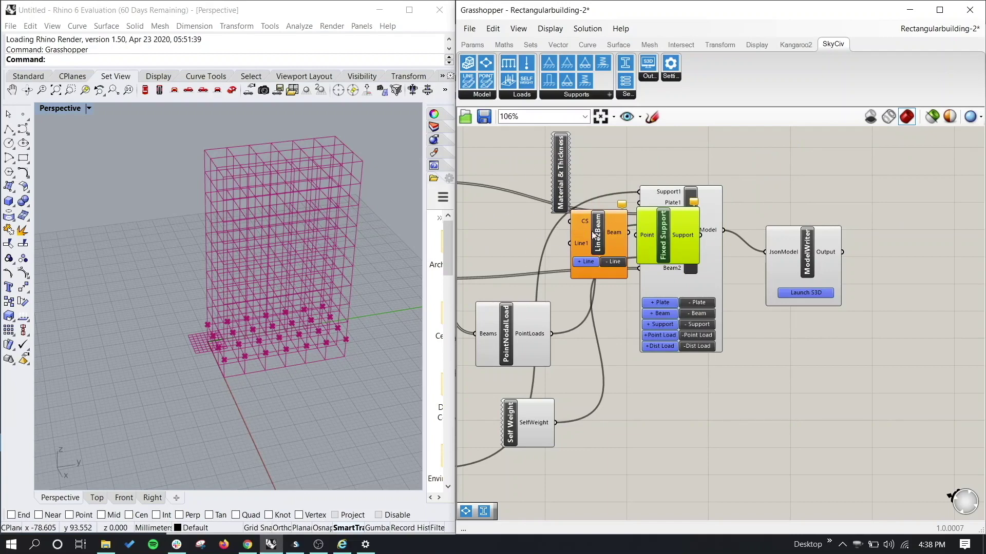
{"action": "left_click", "coordinate": [619, 246]}
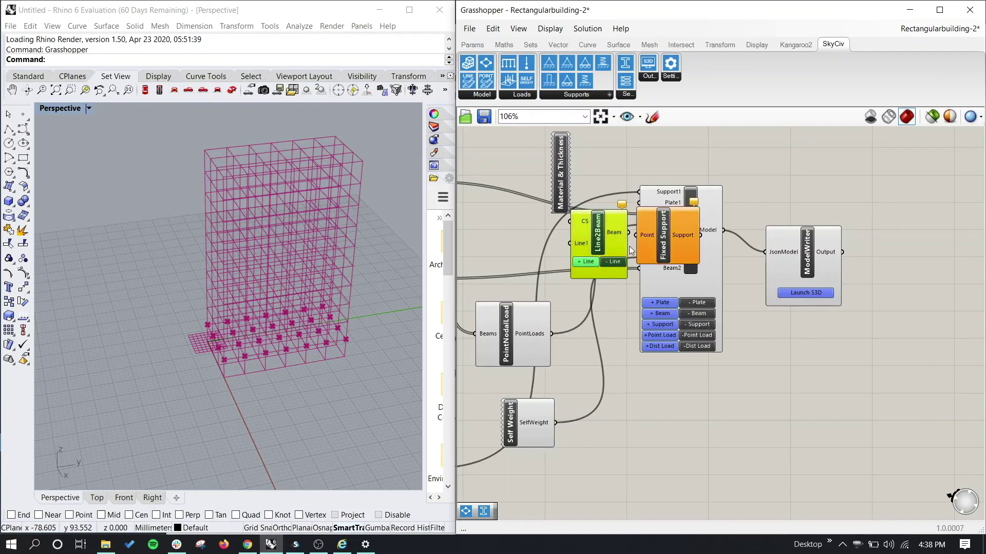
{"action": "key", "text": "Delete"}
{"action": "left_click", "coordinate": [645, 238]}
{"action": "key", "text": "Delete"}
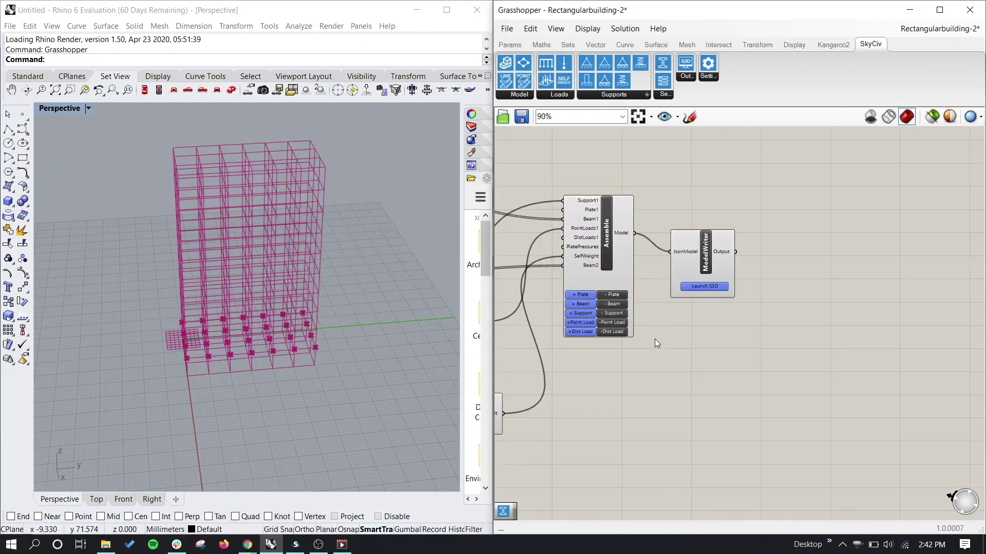
Zoom and pan the canvas to bring the beam, load and support components into view.
{"action": "scroll", "coordinate": [654, 339], "scroll_direction": "down", "scroll_amount": 2}
{"action": "right_click_drag", "start_coordinate": [654, 339], "coordinate": [828, 372]}
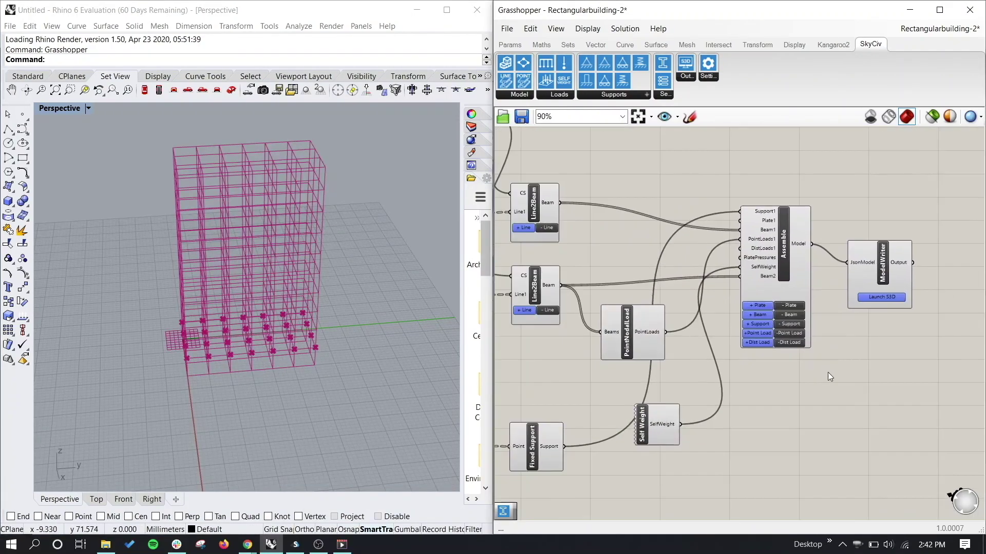
{"action": "scroll", "coordinate": [656, 281], "scroll_direction": "up", "scroll_amount": 5}
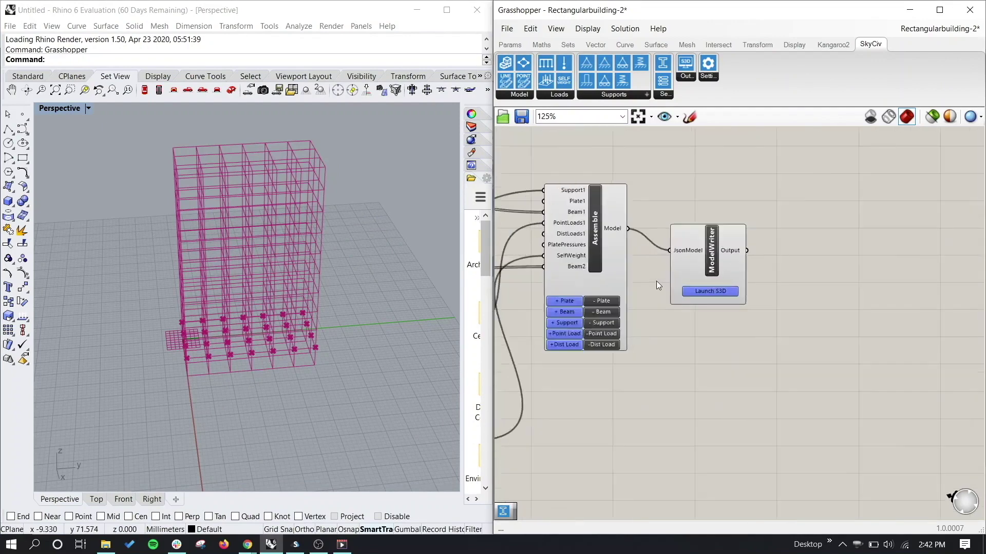